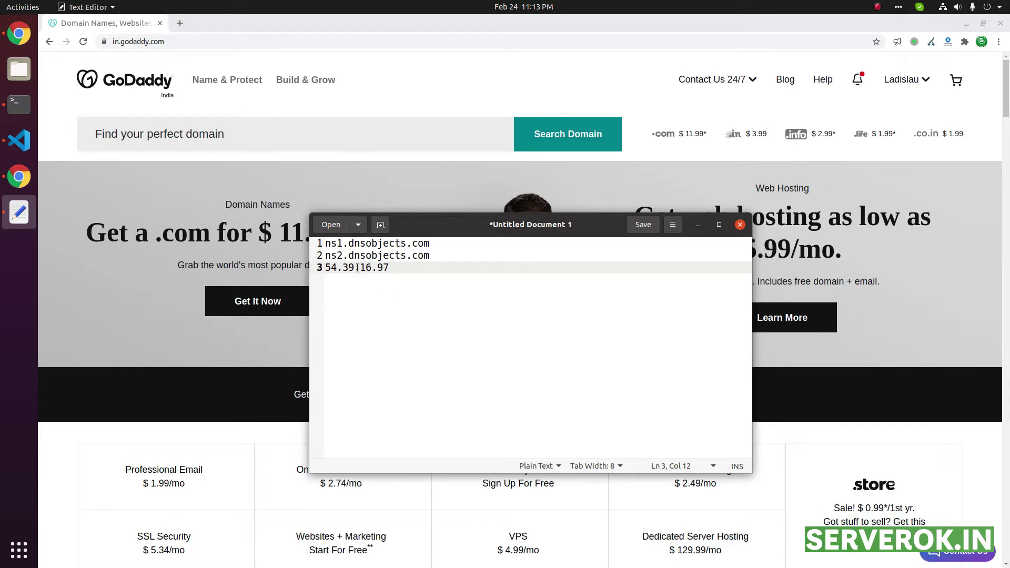
Step: In the nameserver notes, select 'dnsobjects.com' on the ns1.dnsobjects.com line
left_click_drag(348, 243, 432, 241)
key("ctrl+c")
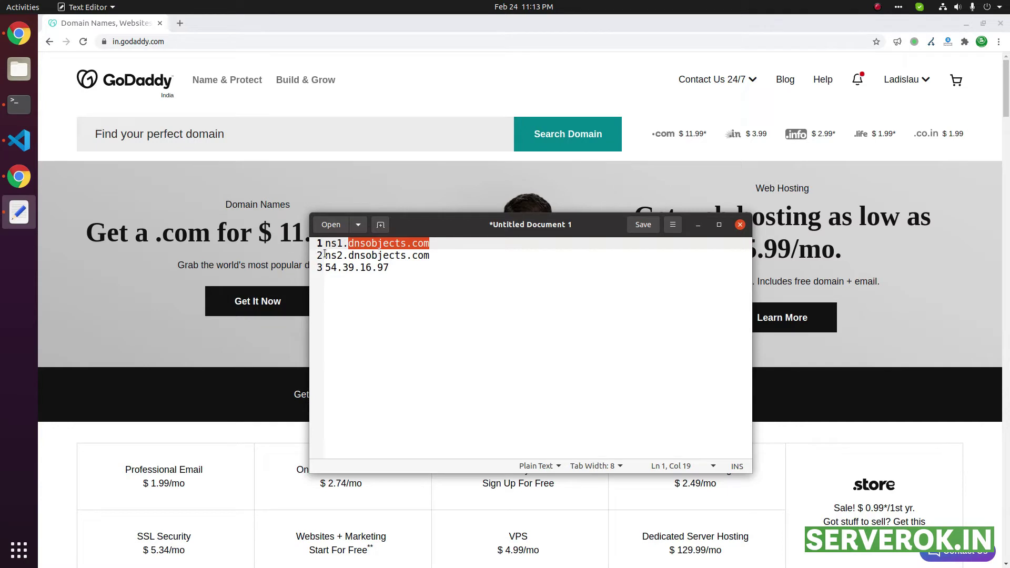
Step: Go to My Products from the account menu and open Manage All under Domains
left_click(877, 129)
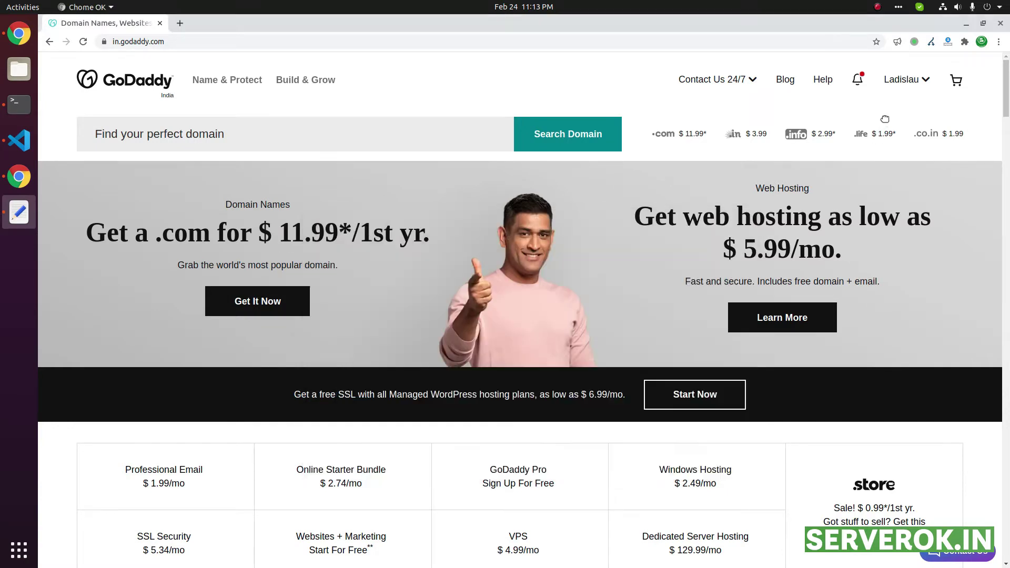
left_click(914, 82)
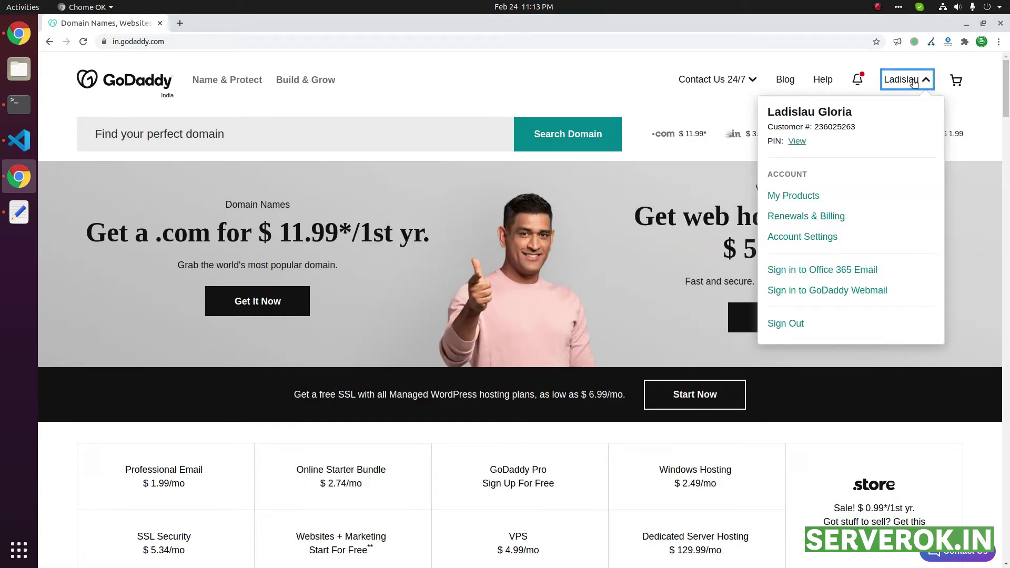
left_click(788, 197)
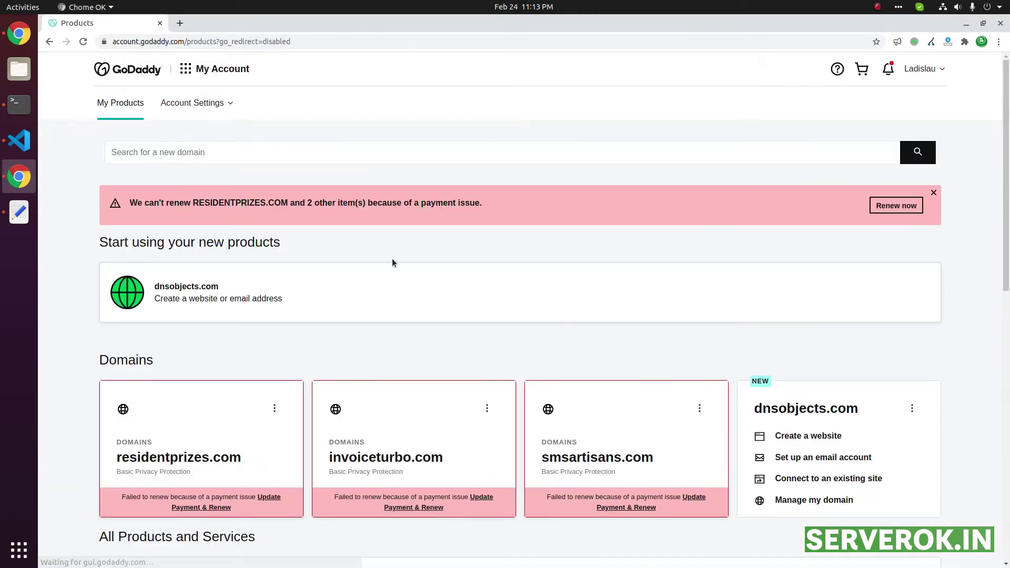
scroll(738, 264, "down", 5)
scroll(739, 264, "down", 5)
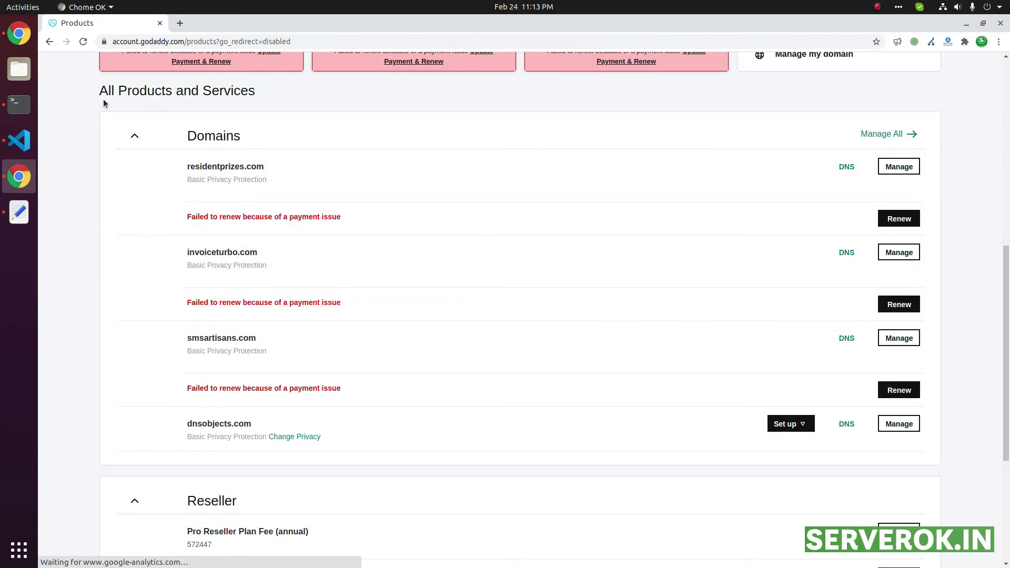
left_click_drag(110, 98, 307, 93)
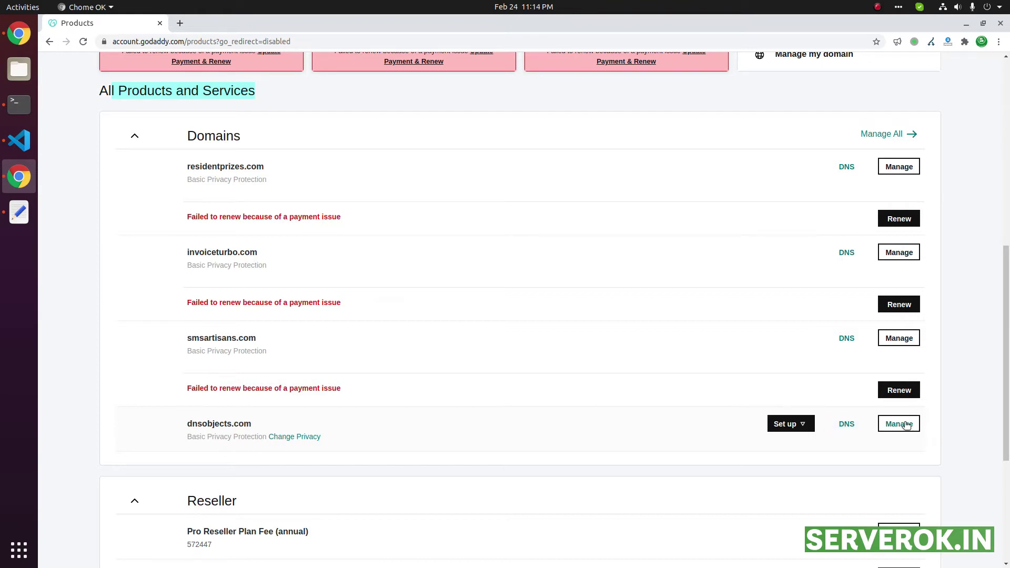
left_click(886, 134)
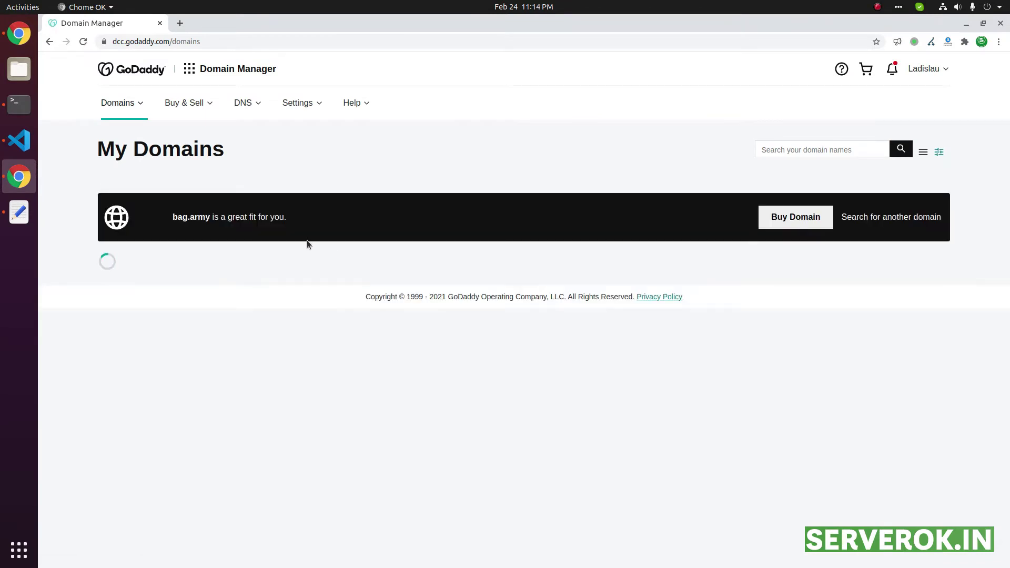
Step: Search the domain list for dnsobjects.com and open its settings
left_click(805, 150)
key("ctrl+v")
left_click(901, 156)
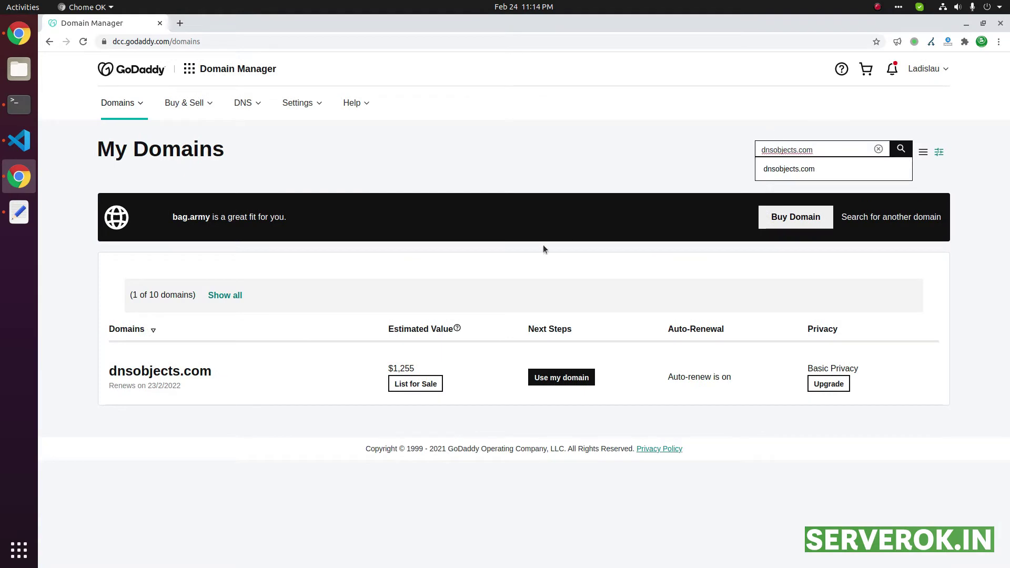
left_click(174, 371)
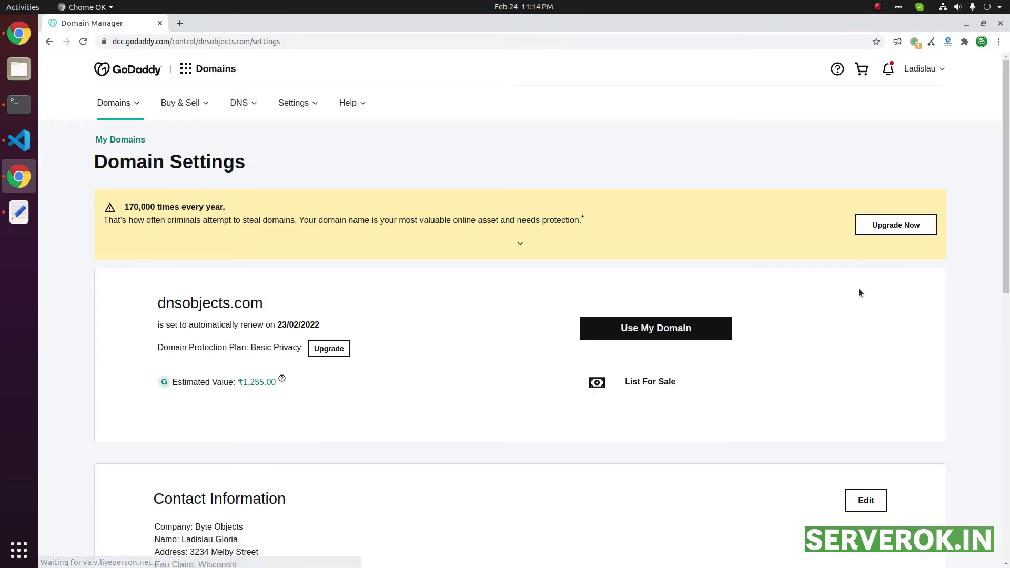
Step: Open Manage DNS for dnsobjects.com and scroll down to Advanced Features
scroll(859, 293, "down", 10)
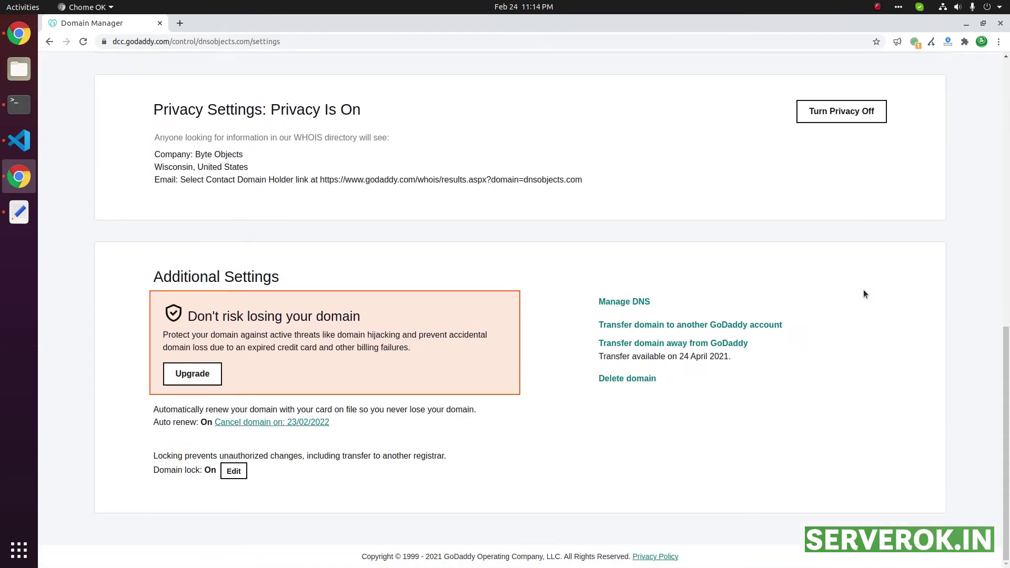
left_click(613, 302)
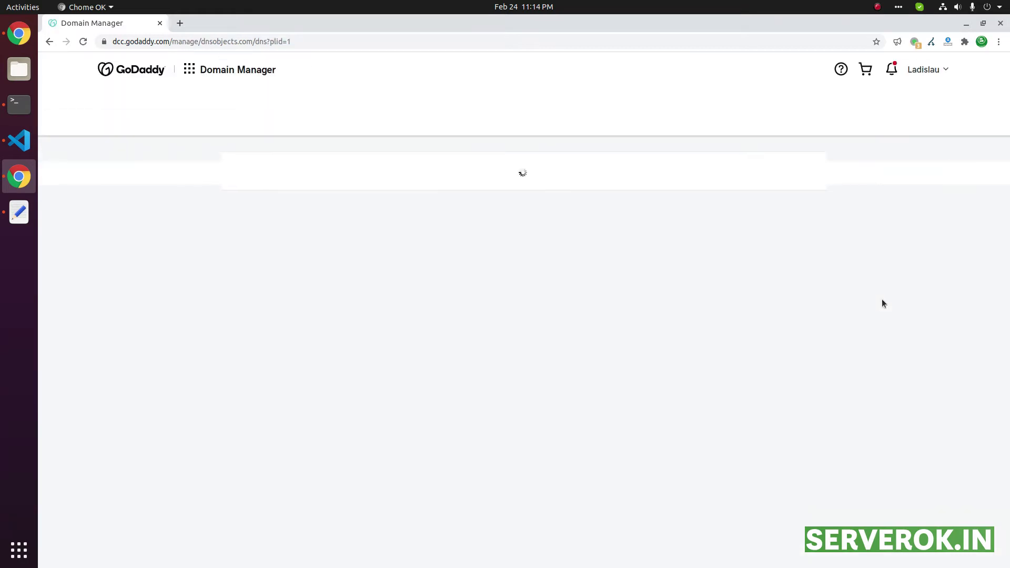
scroll(869, 295, "down", 5)
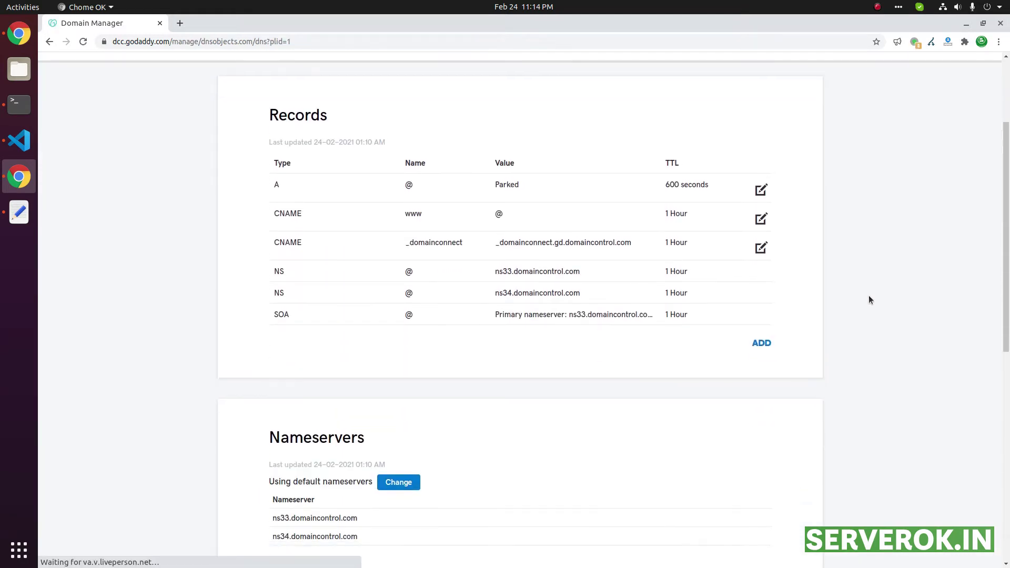
scroll(870, 302, "down", 6)
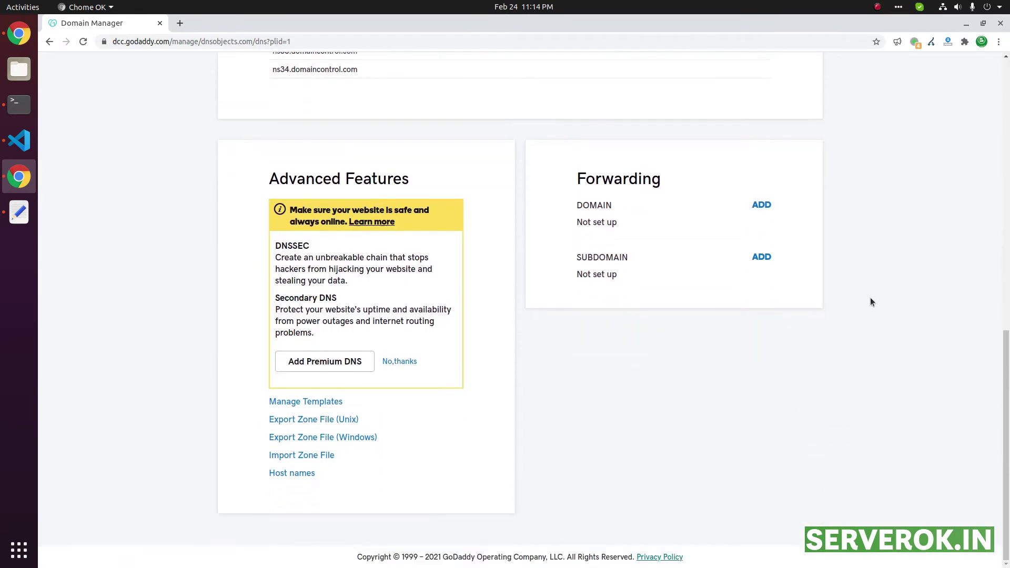
Step: On the Host names page, add a new host entry named ns1
left_click(301, 474)
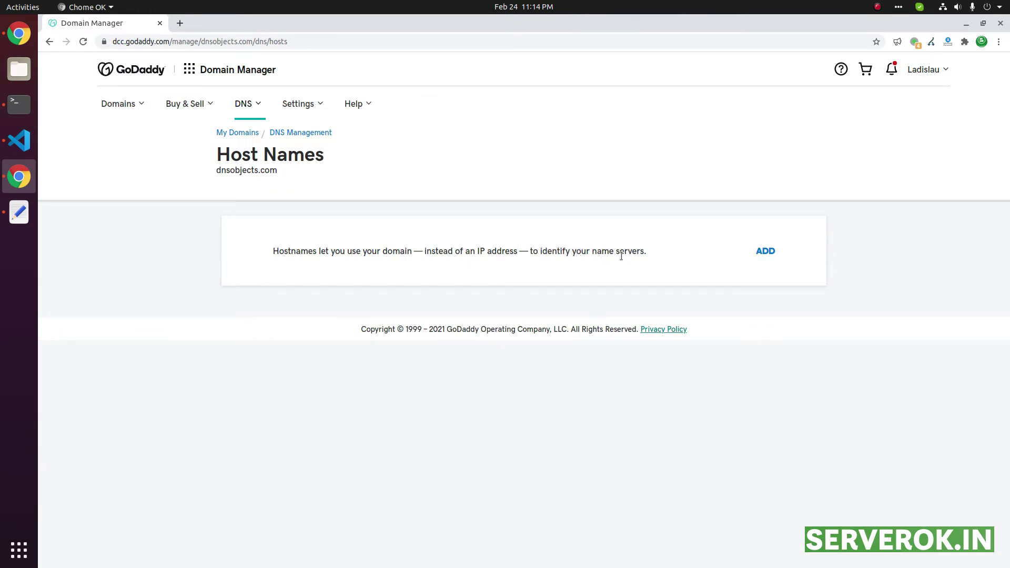
left_click(766, 251)
left_click(352, 284)
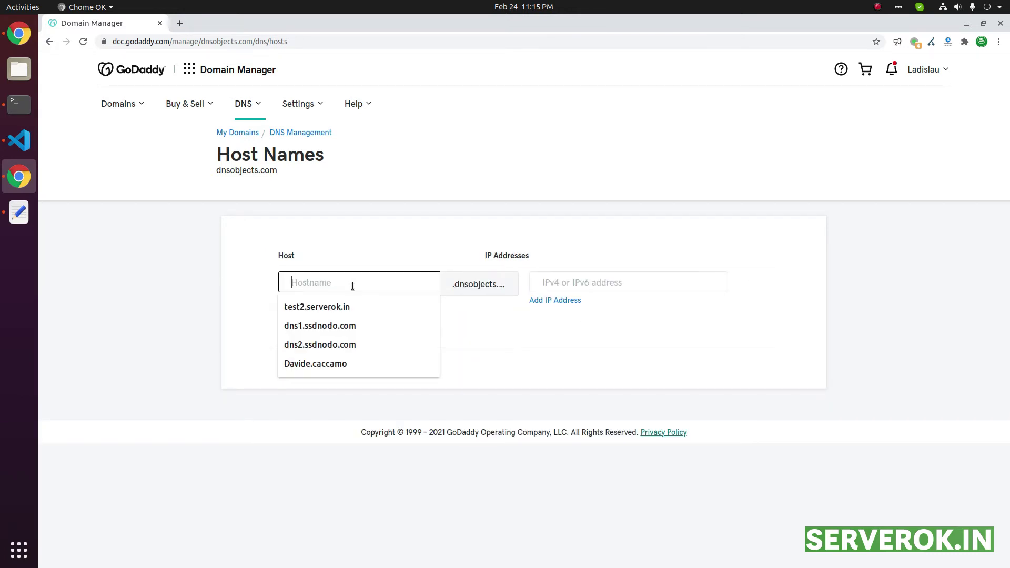
type("ns1")
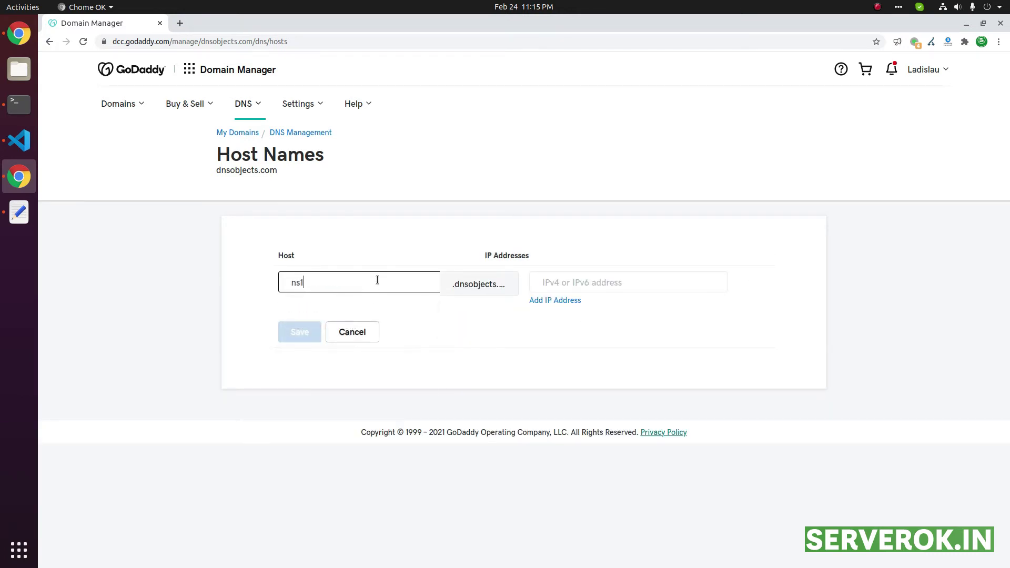
key("Tab")
Step: Undo the wrongly pasted domain in the IP field and select 54.39.16.97 in the notes
key("ctrl+v")
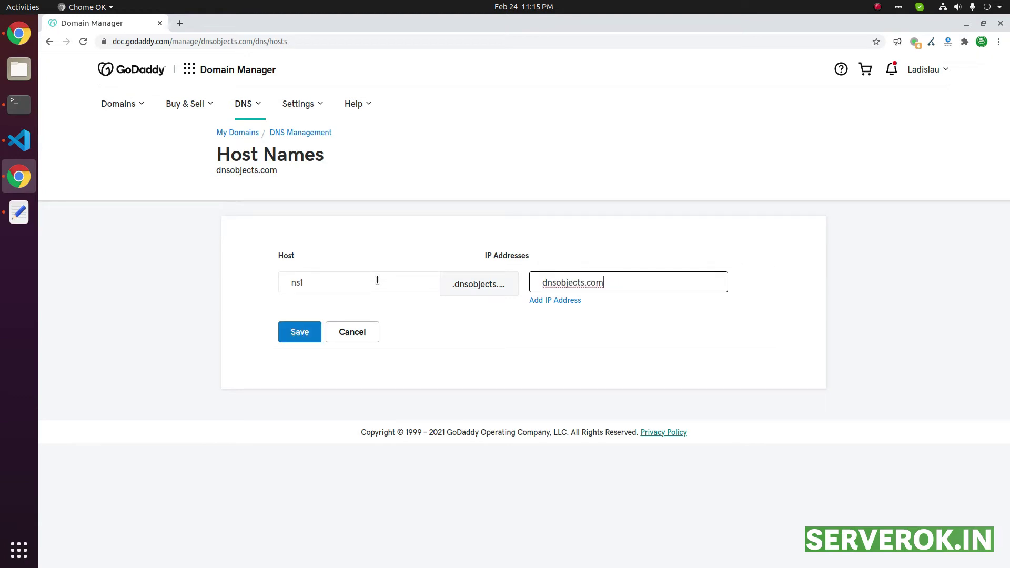
key("ctrl+z")
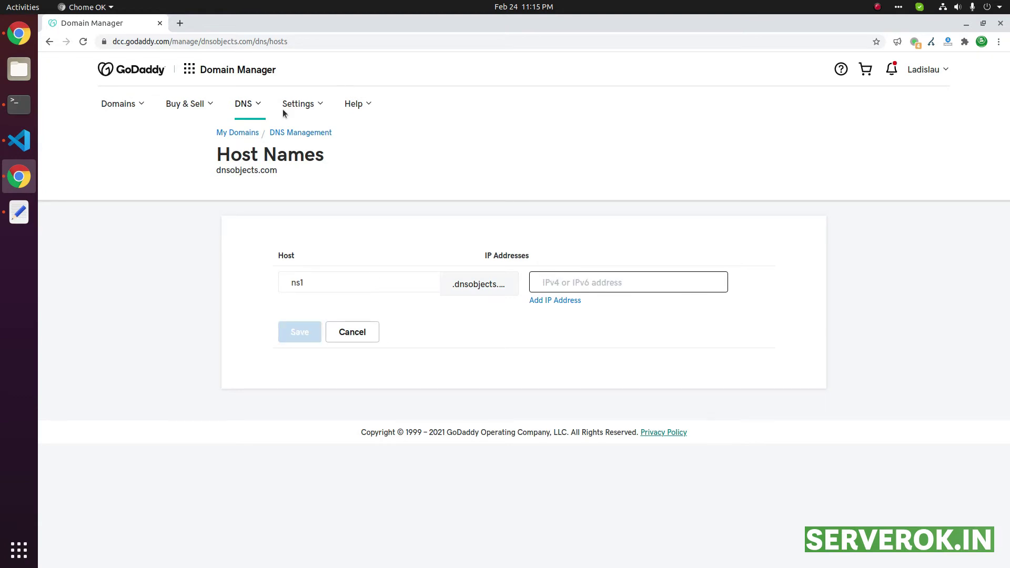
left_click(3, 213)
left_click_drag(390, 268, 318, 268)
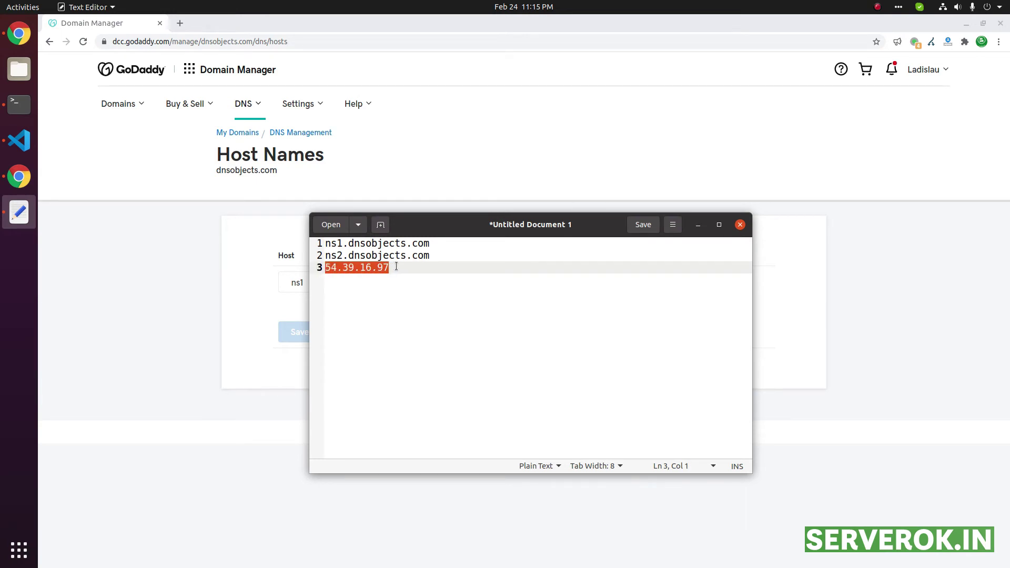
Step: Select the IP 54.39.16.97 in the notes and move the editor off the host form
left_click_drag(438, 225, 560, 246)
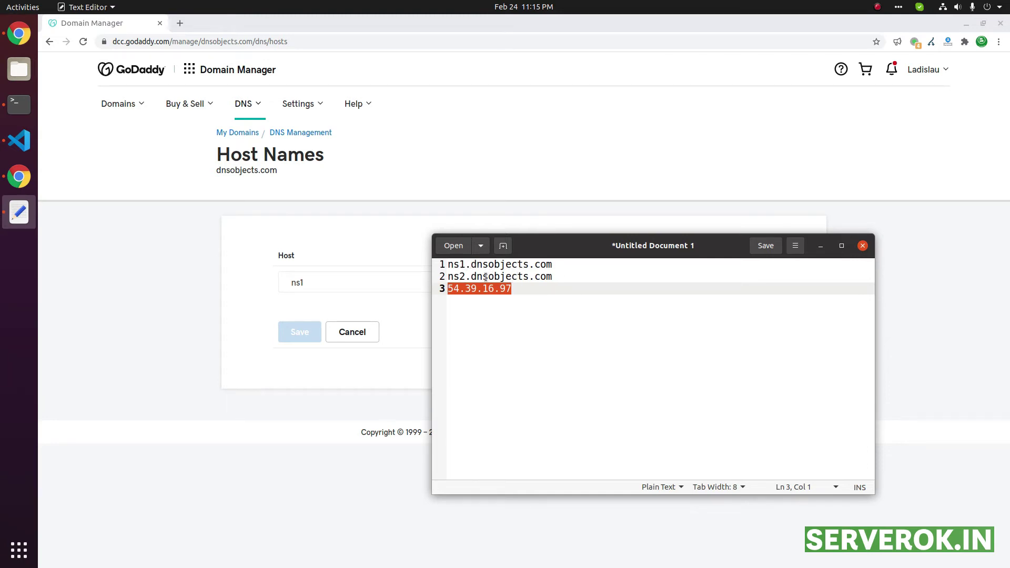
left_click(526, 289)
left_click_drag(525, 289, 424, 289)
key("ctrl+c")
left_click_drag(570, 245, 512, 344)
Step: Save host ns1 with IP address 54.39.16.97
left_click(639, 282)
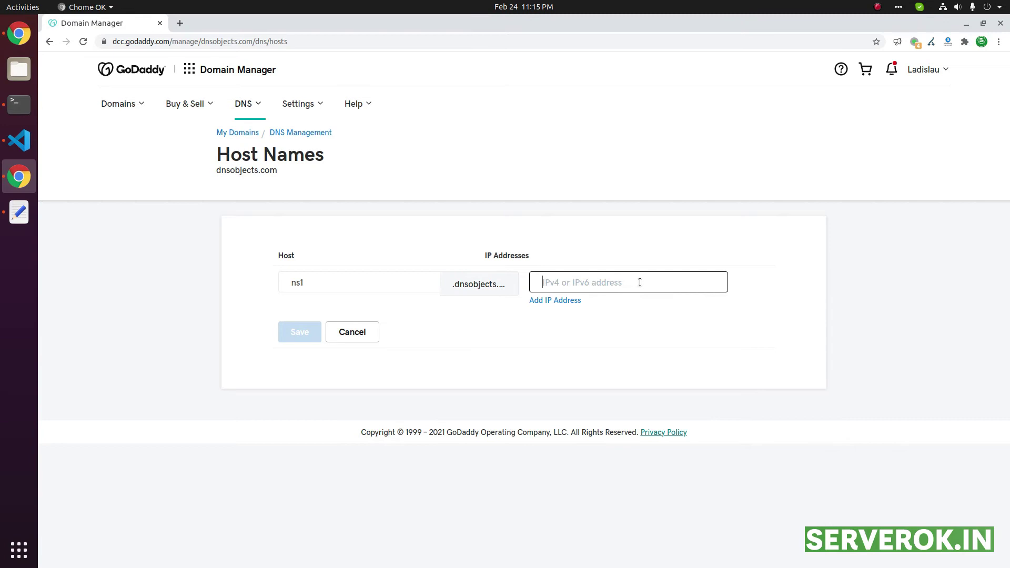
key("ctrl+v")
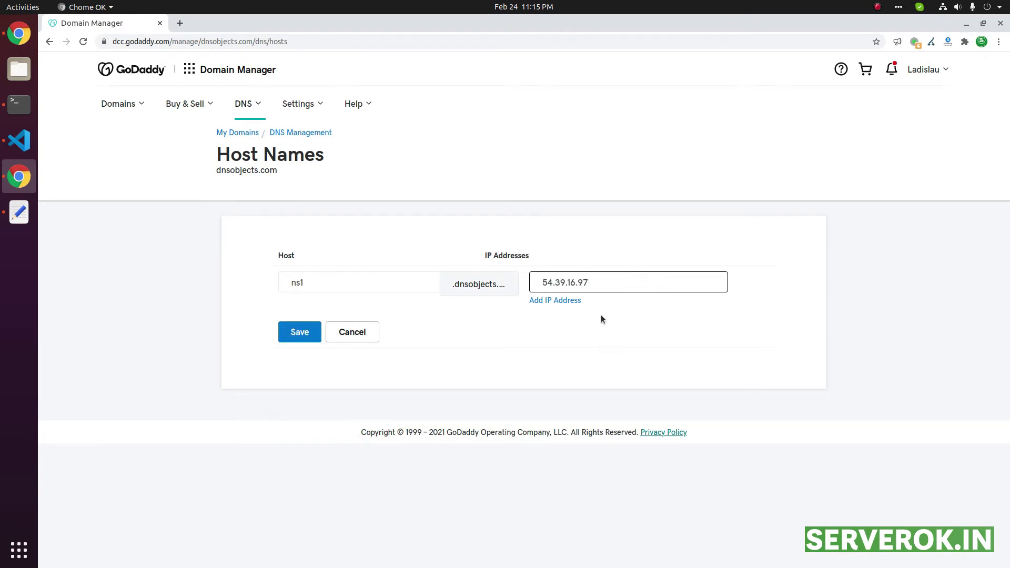
left_click(292, 331)
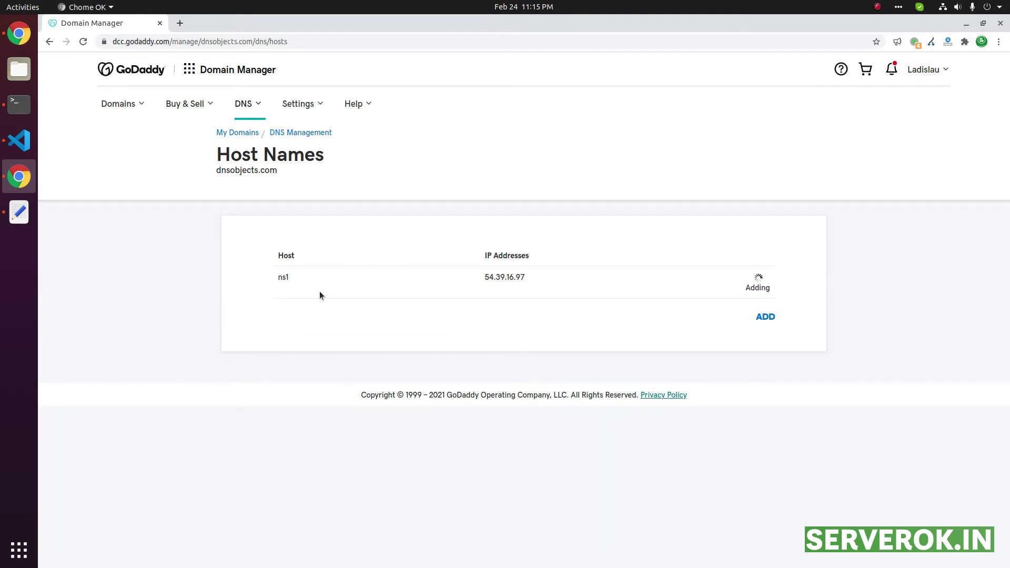
Step: Add and save host ns2 with IP address 54.39.16.97, correcting the mistyped ns3
left_click(765, 317)
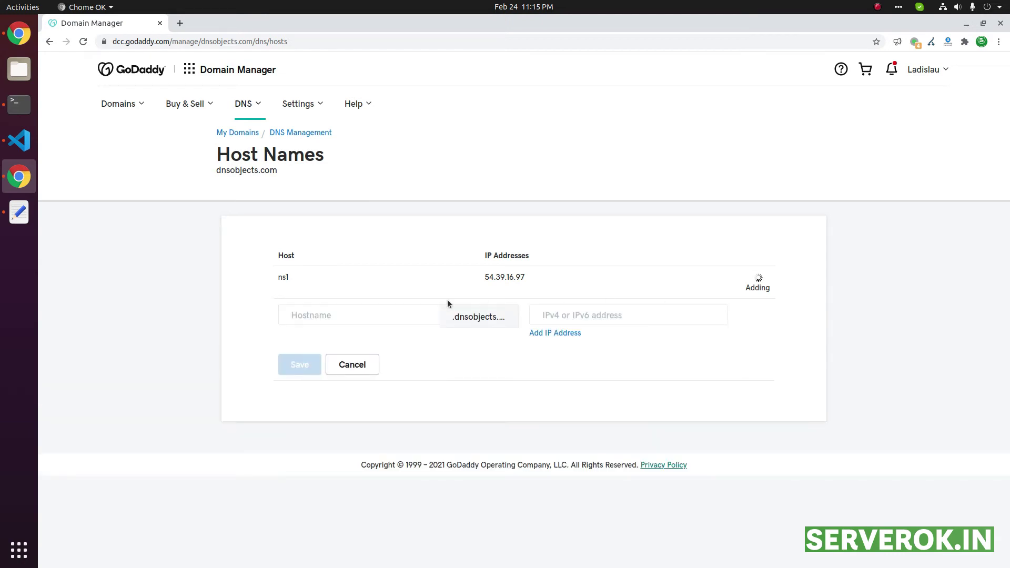
left_click(368, 306)
type("ns3")
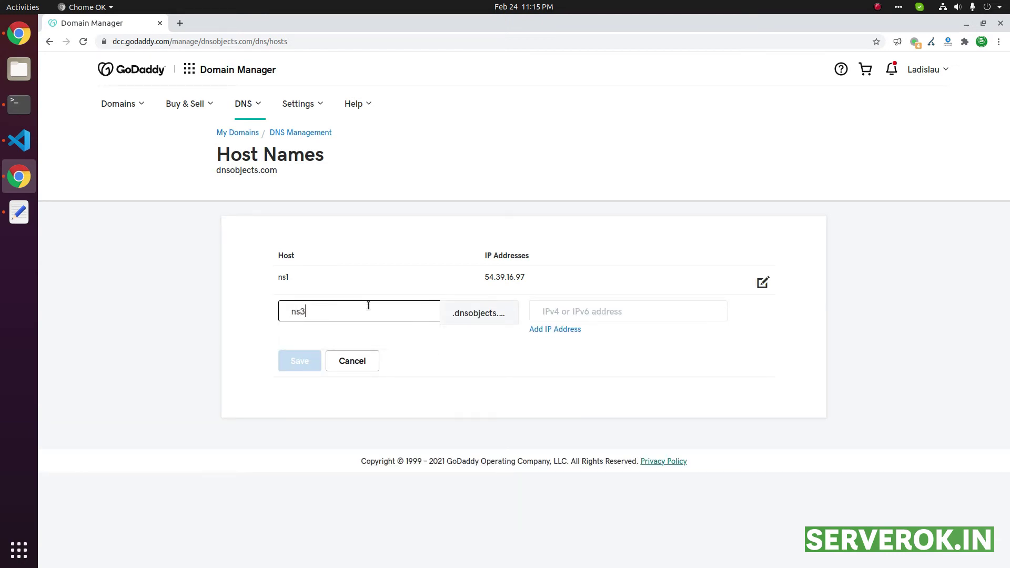
double_click(314, 306)
type("ns2")
right_click(586, 313)
left_click(620, 380)
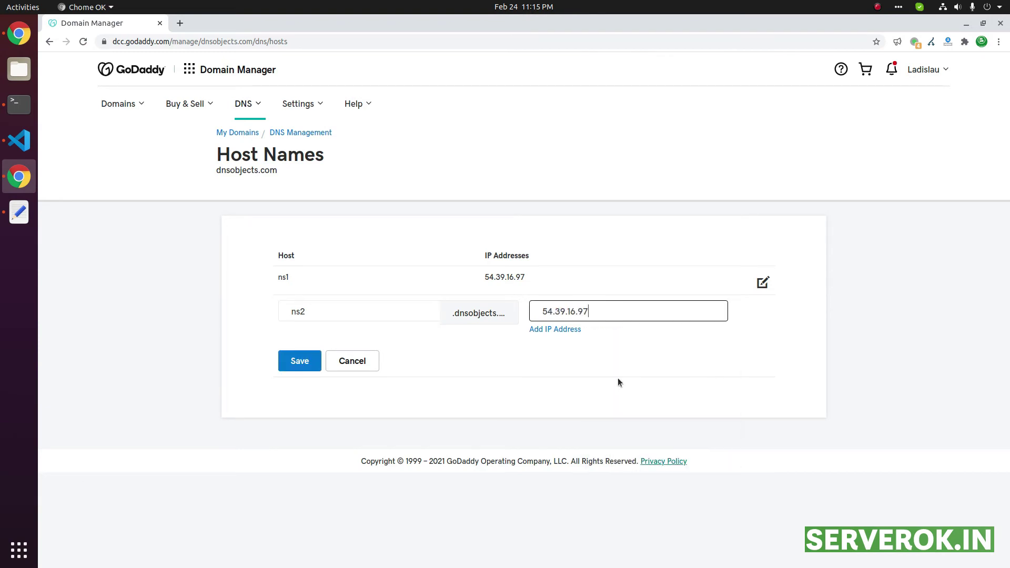
key("Return")
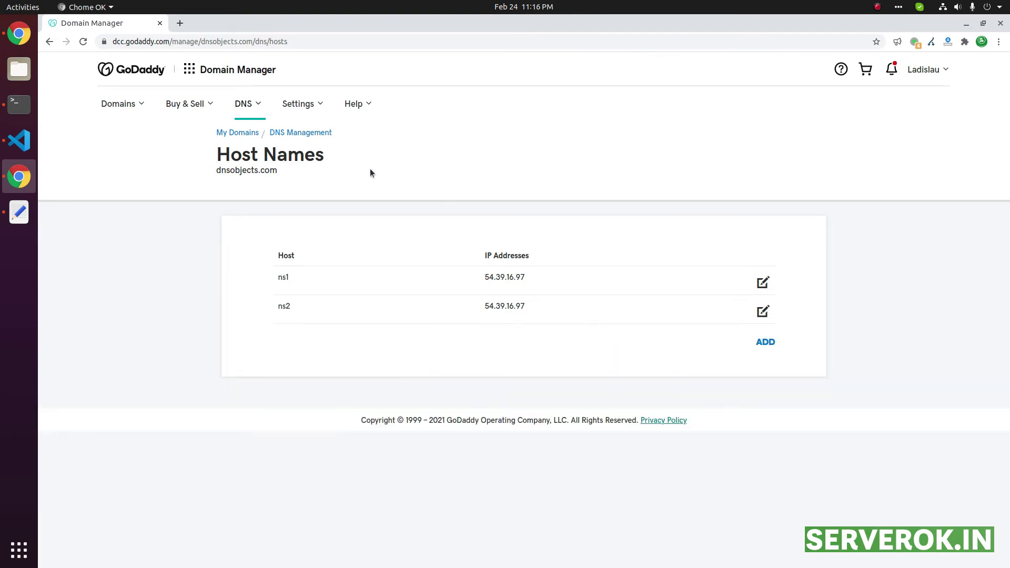
Step: Return to DNS management for dnsobjects.com and choose Change under Nameservers
left_click(311, 134)
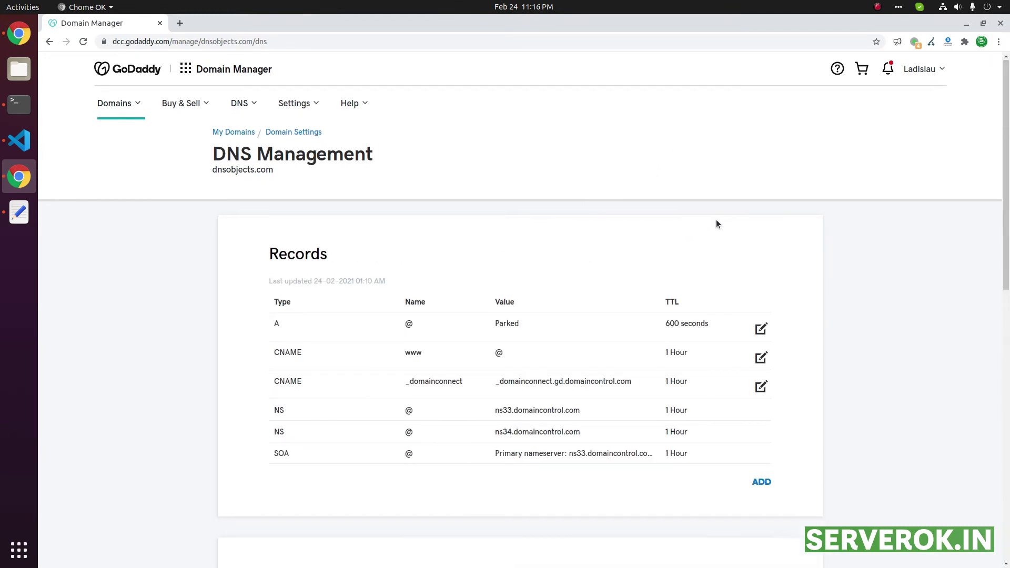
scroll(716, 221, "down", 5)
scroll(504, 297, "down", 2)
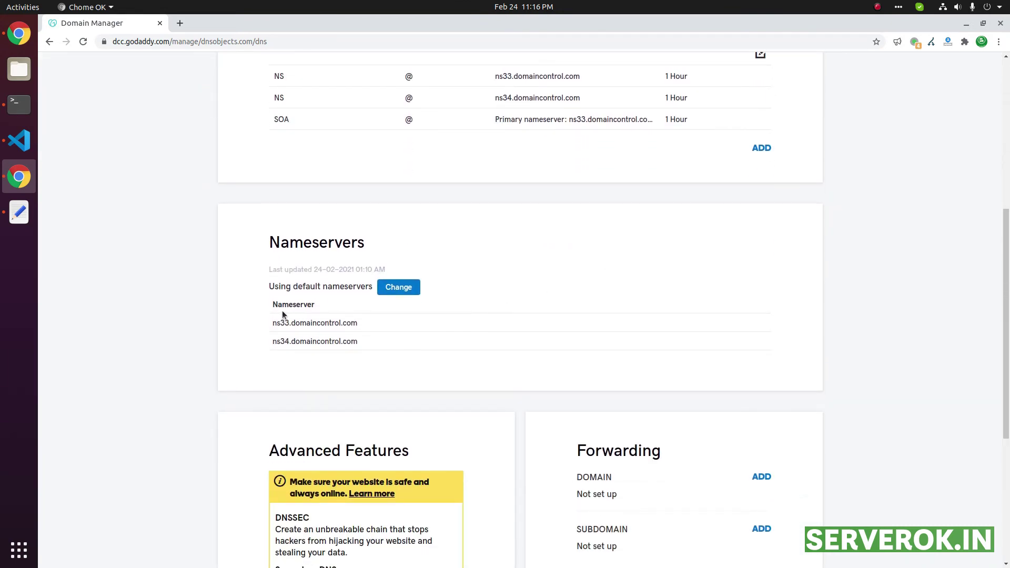
left_click_drag(265, 318, 379, 343)
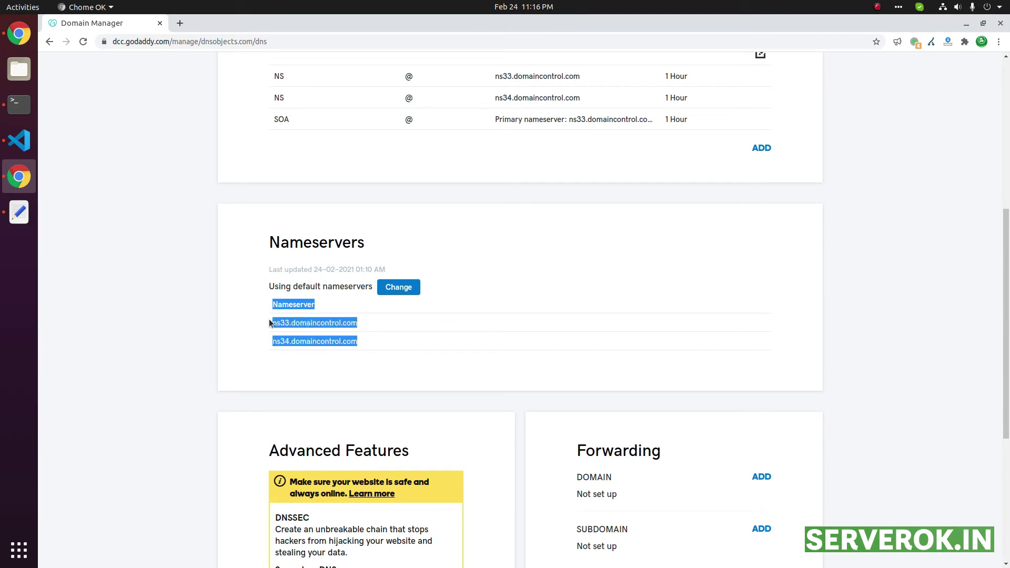
mouse_move(270, 323)
left_mouse_down()
mouse_move(353, 327)
mouse_move(365, 339)
mouse_move(257, 318)
left_mouse_up()
left_click(364, 344)
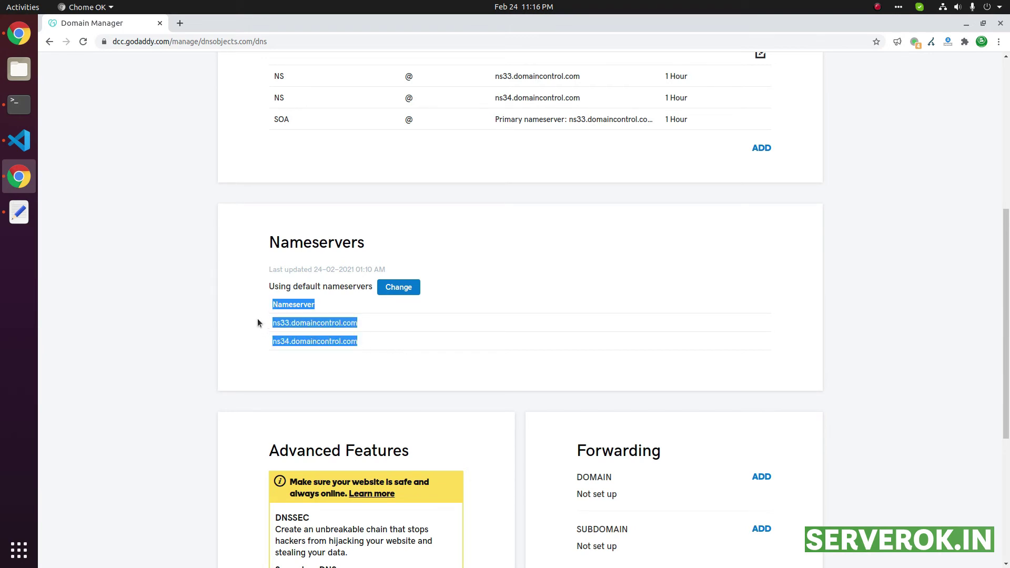
left_click(399, 287)
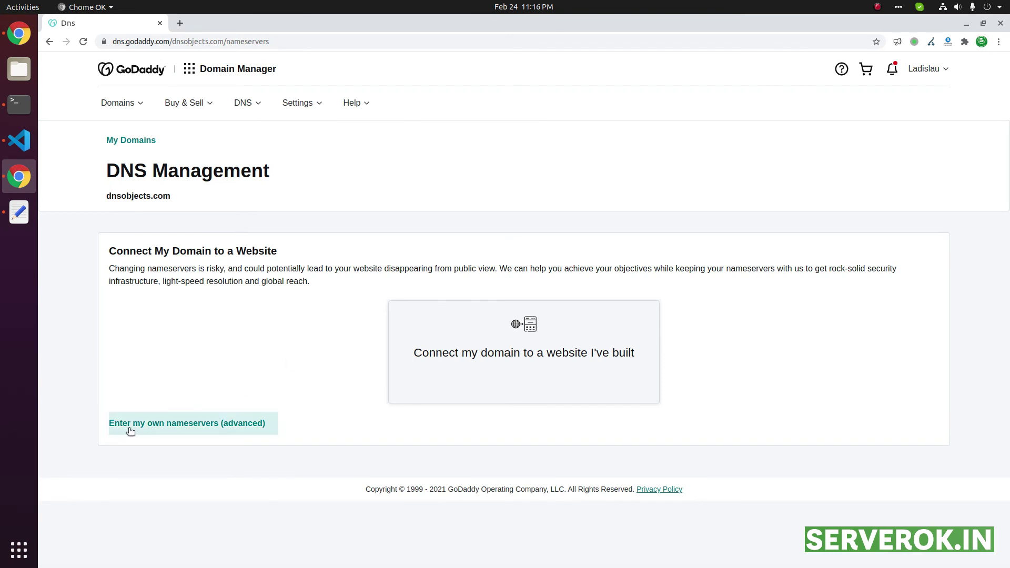
Step: Choose custom nameservers and enter ns1.dnsobjects.com as Nameserver 1
left_click(198, 424)
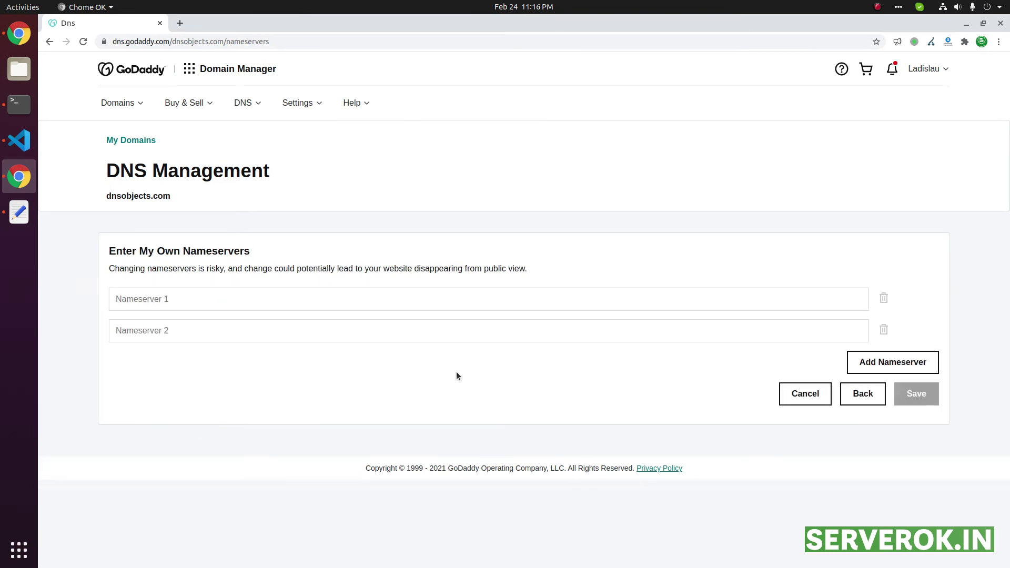
left_click(20, 214)
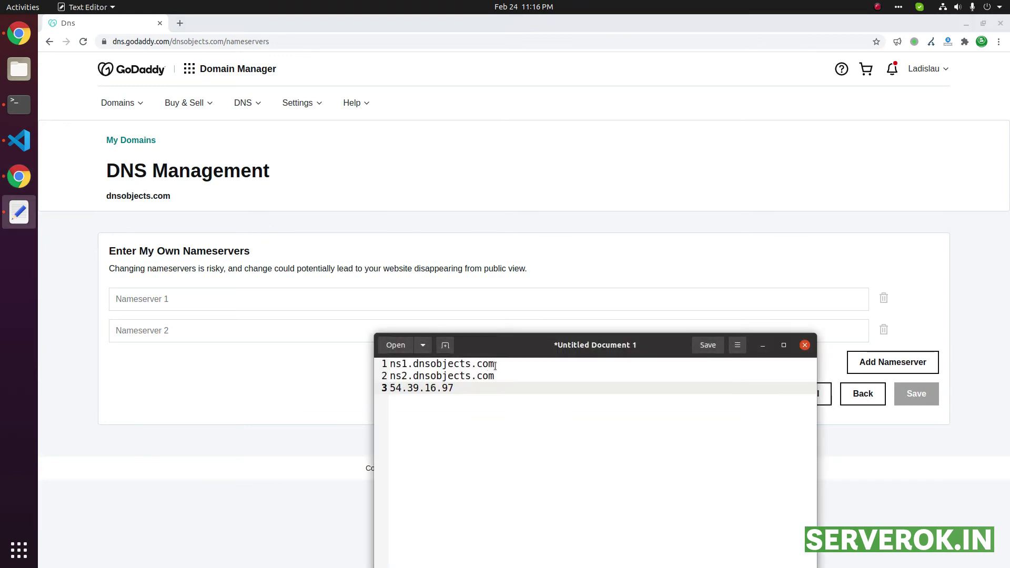
left_click_drag(495, 365, 366, 364)
key("ctrl+c")
left_click(200, 304)
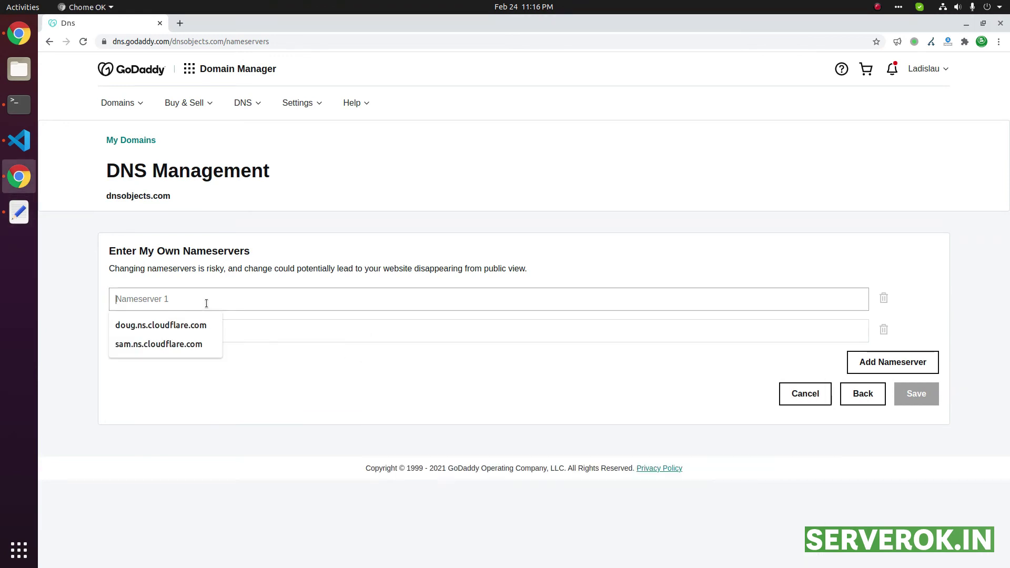
key("ctrl+v")
Step: Enter ns2.dnsobjects.com as Nameserver 2 and save the custom nameservers
key("Tab")
key("alt+Tab")
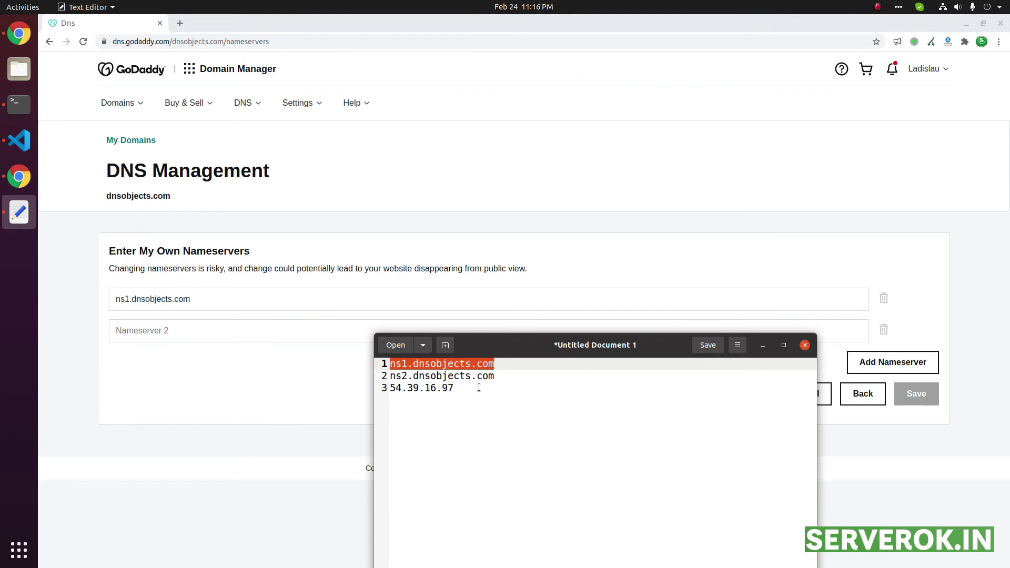
left_click_drag(499, 378, 362, 376)
key("ctrl+c")
left_click(275, 331)
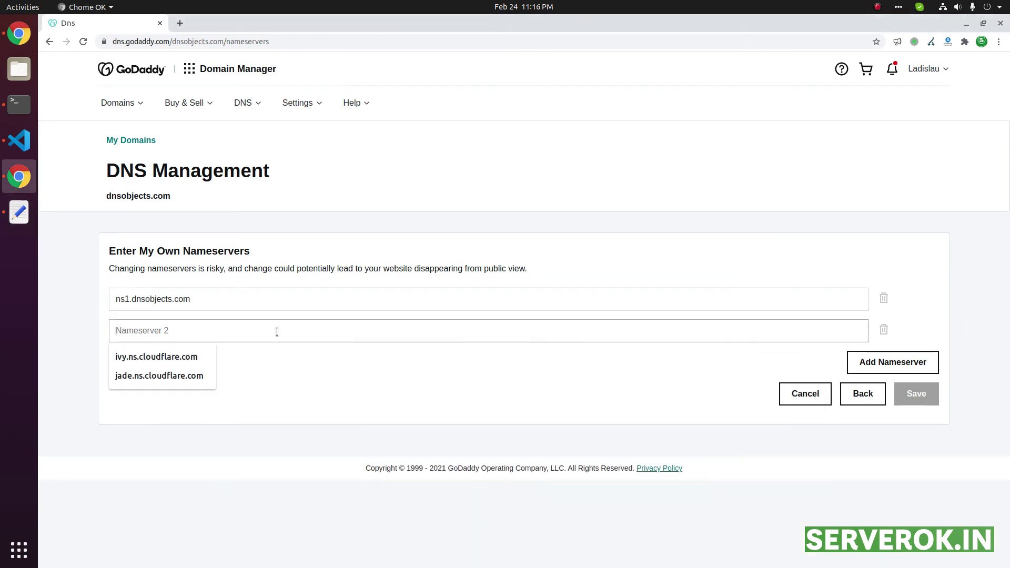
key("ctrl+v")
left_click(936, 404)
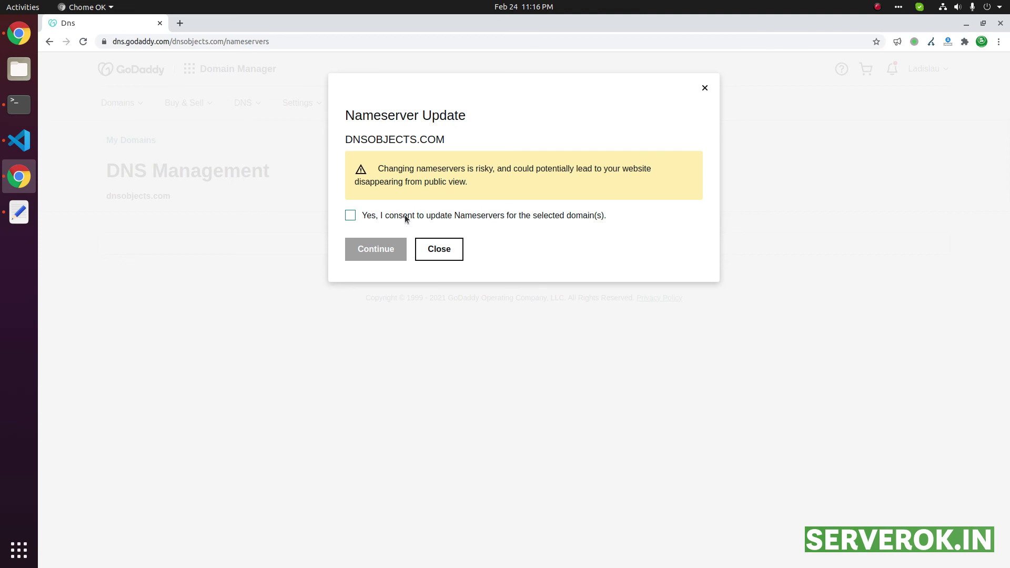
Step: Give consent and continue with the nameserver update for dnsobjects.com
left_click(350, 215)
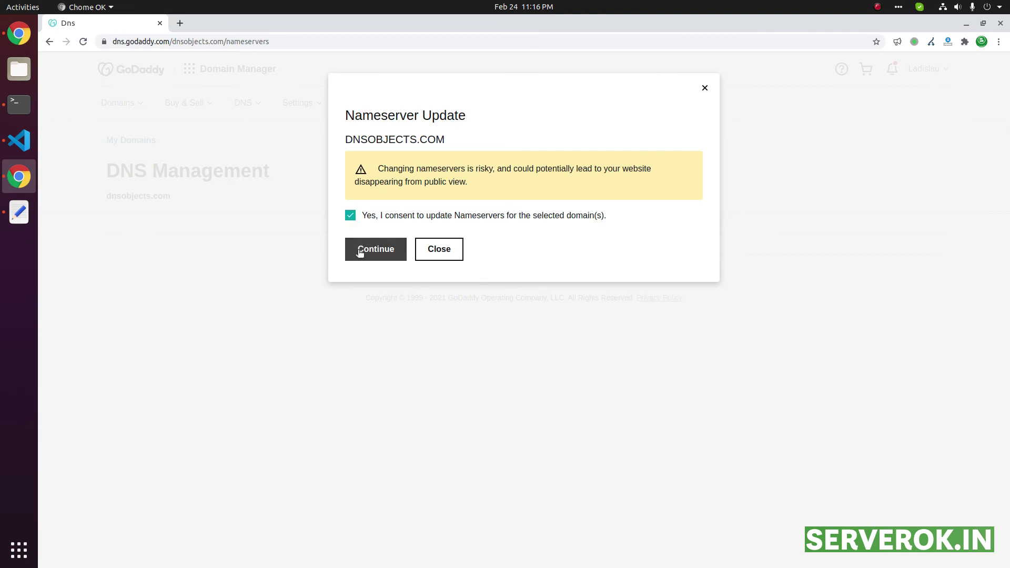
left_click(359, 252)
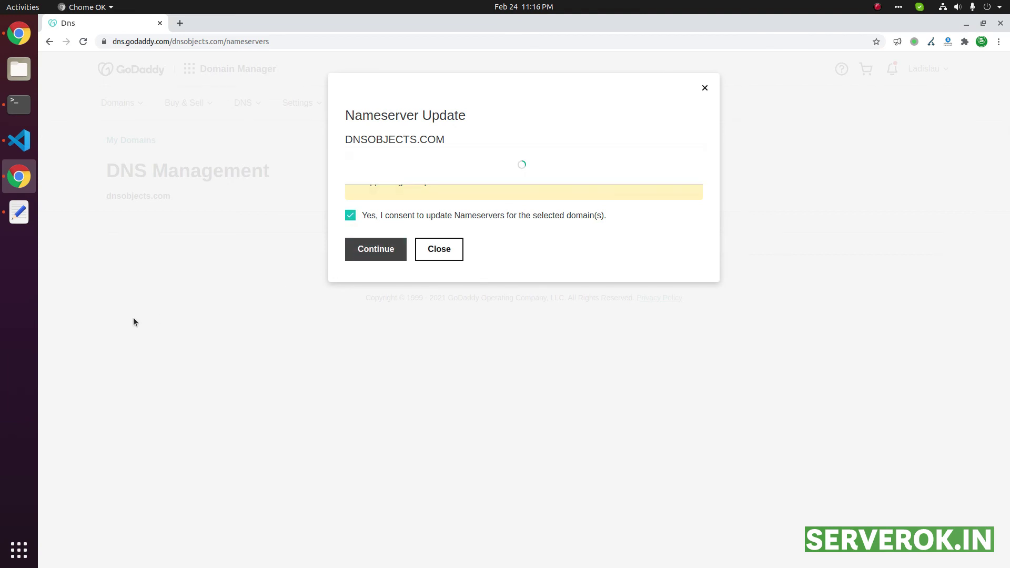